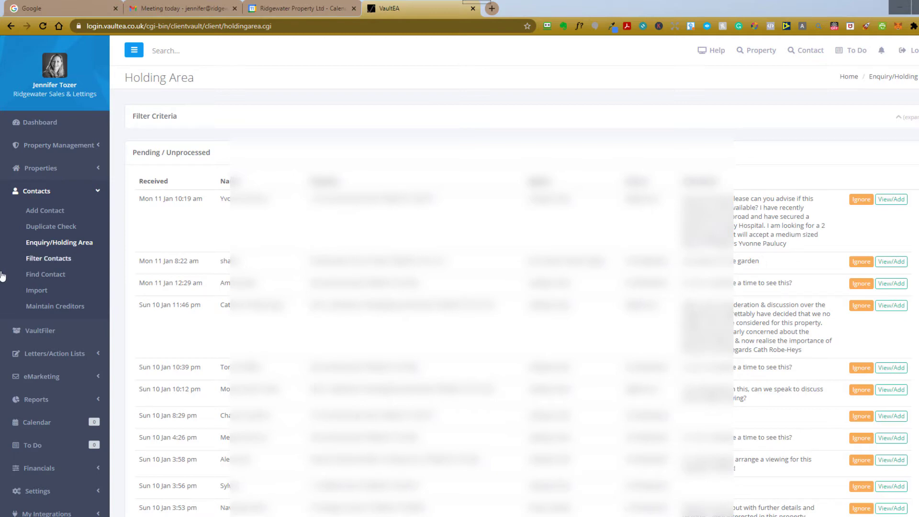
- Open the Office Automation settings to review the Holding Area options for sales enquiries
scroll(39, 289, "down", 4)
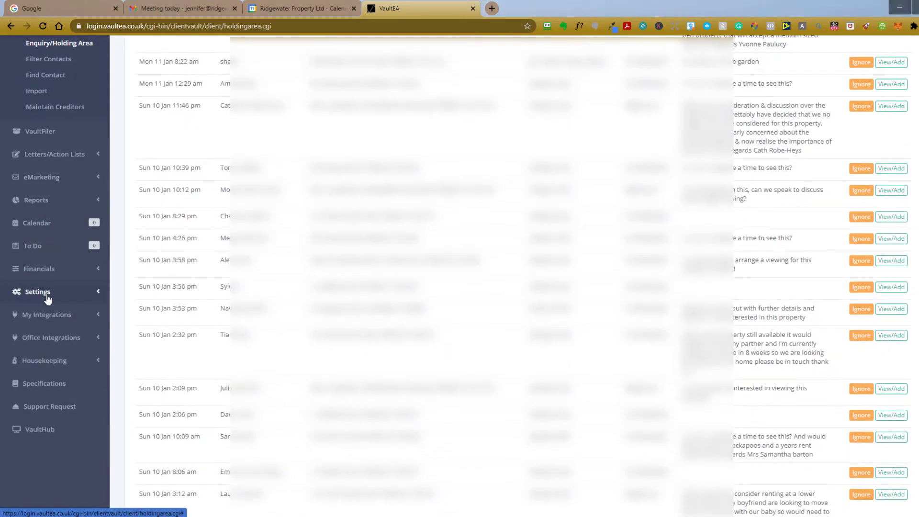
left_click(47, 299)
left_click(69, 244)
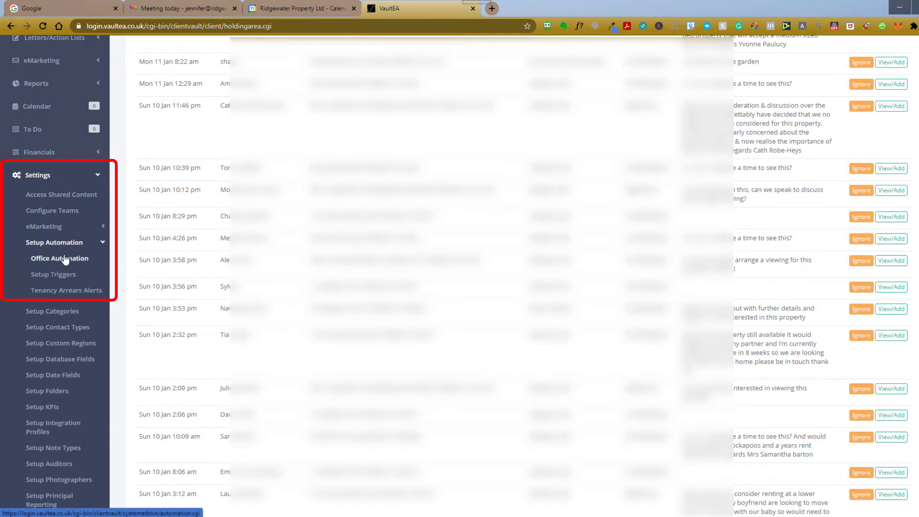
left_click(65, 259)
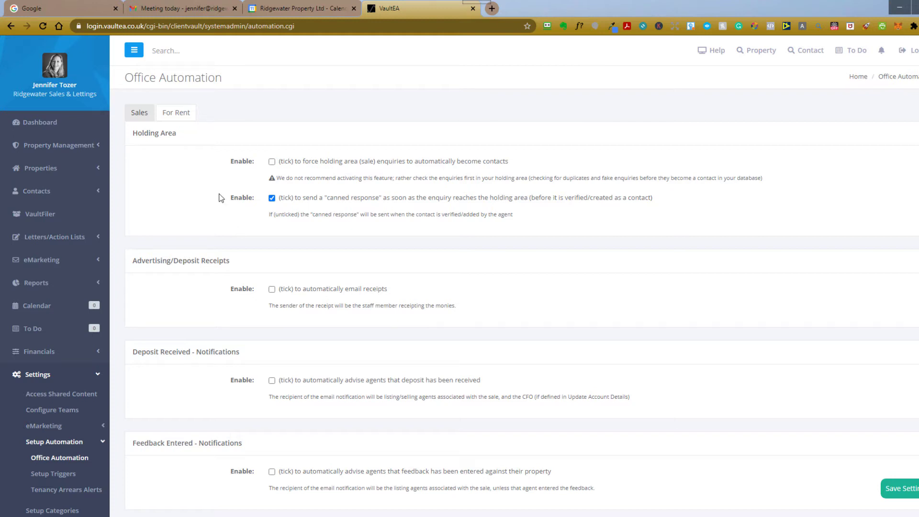
- Open the Setup Email Responses page within the eMarketing settings
left_click(97, 374)
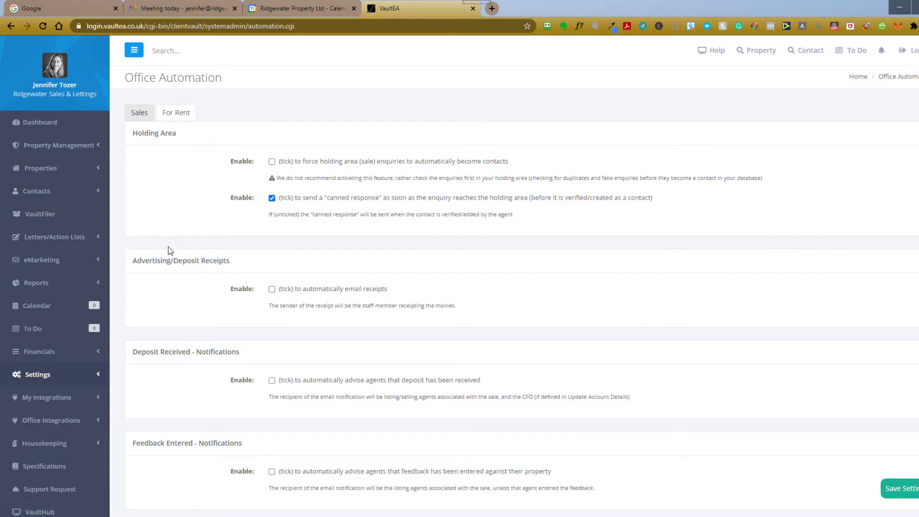
scroll(54, 250, "down", 1)
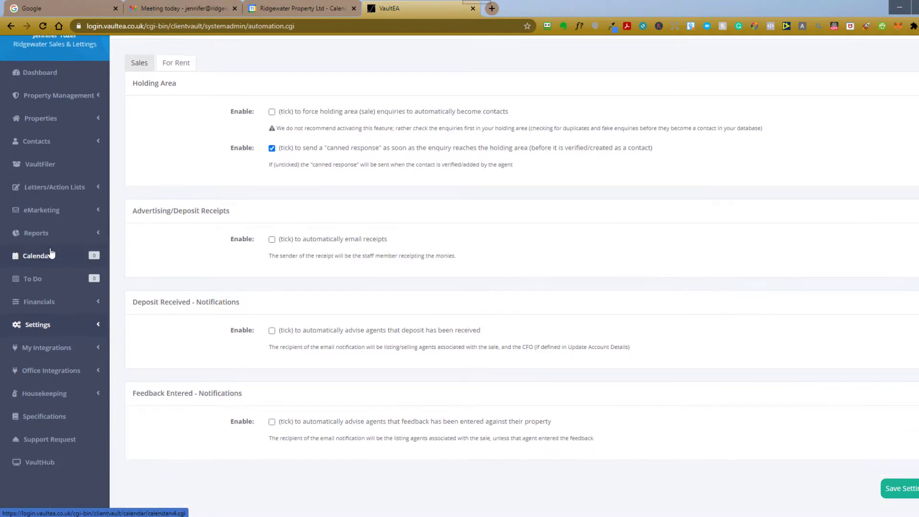
left_click(45, 359)
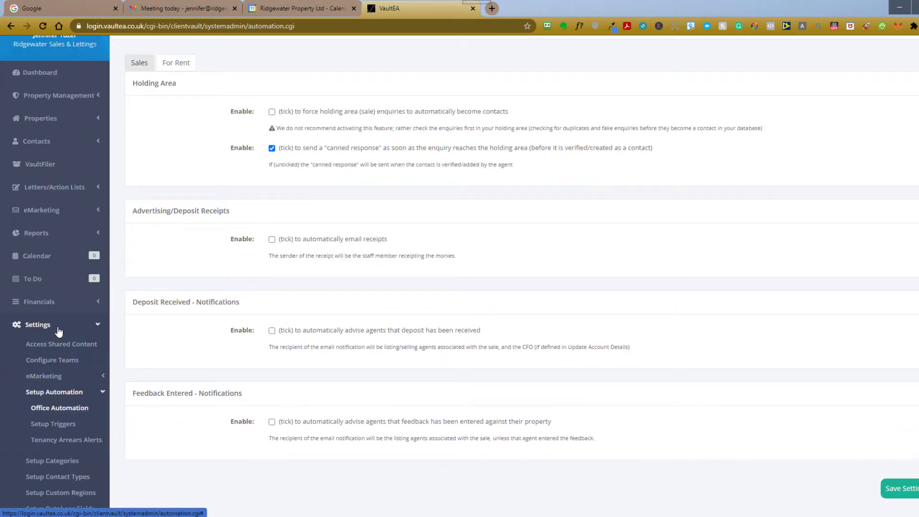
scroll(55, 335, "down", 2)
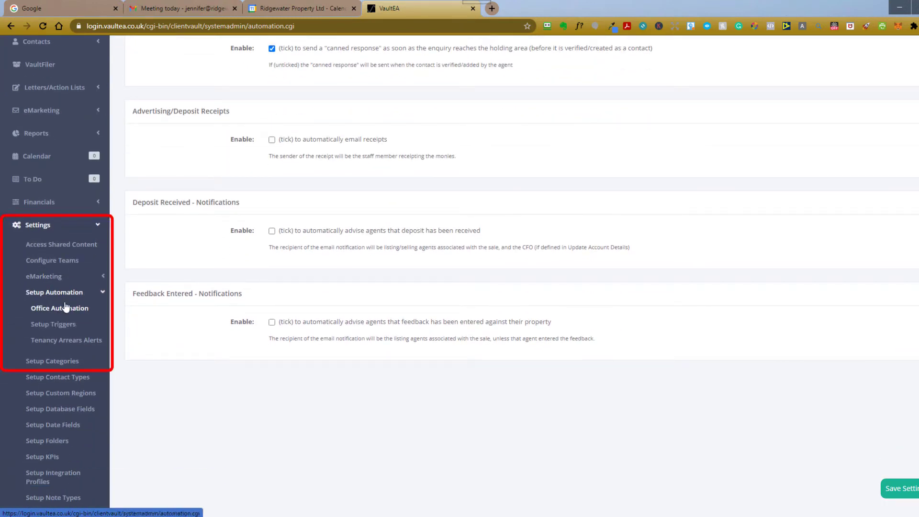
left_click(71, 280)
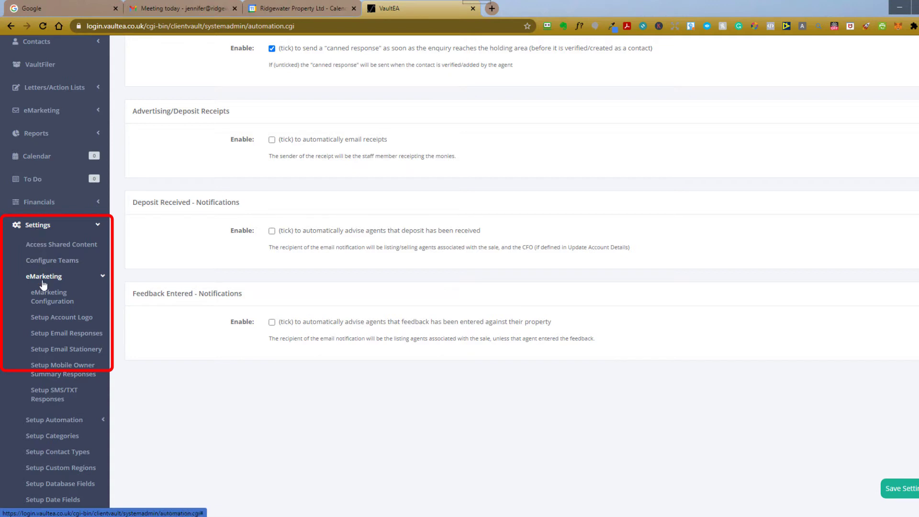
left_click(59, 337)
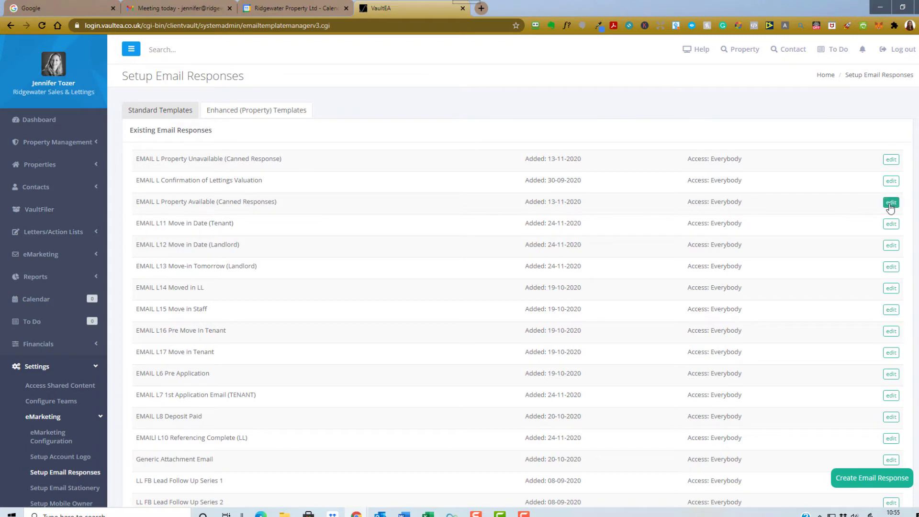
- Copy the whole message body of the "EMAIL L Property Unavailable (Canned Response)" template and close it without saving
left_click(891, 162)
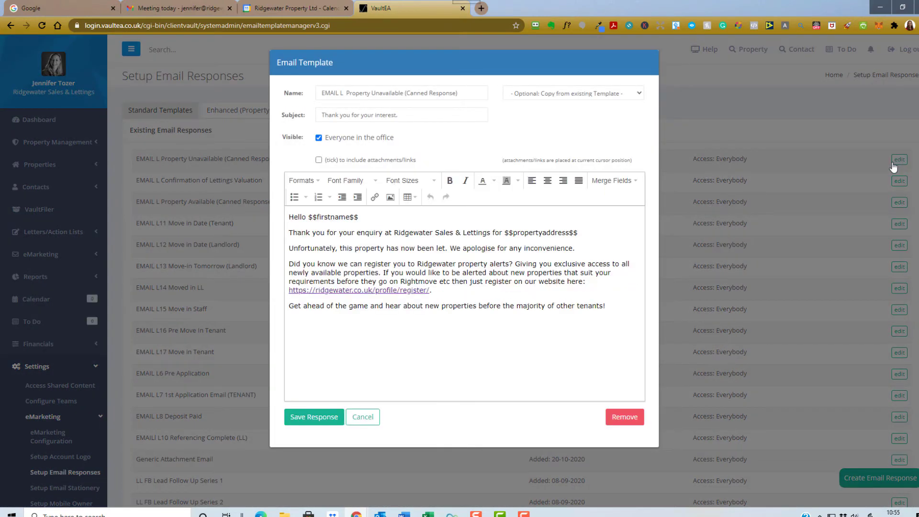
left_click_drag(289, 218, 626, 304)
key("ctrl+c")
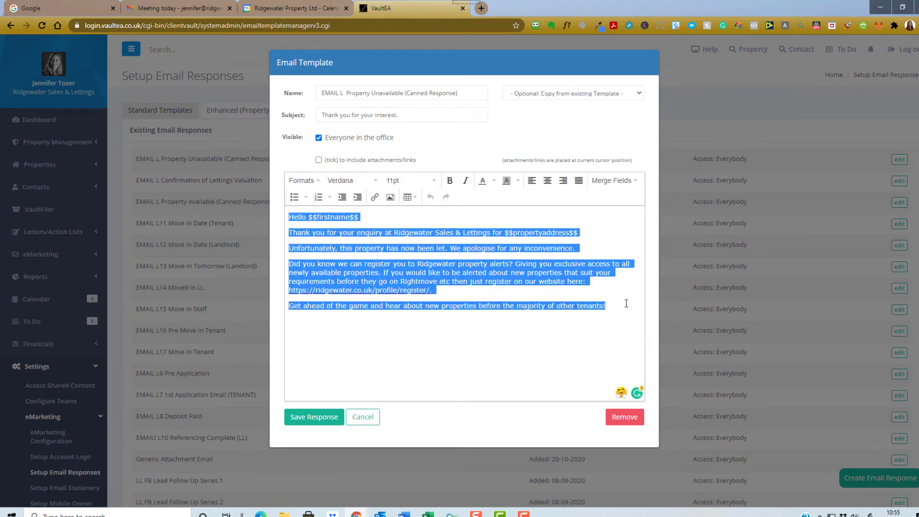
left_click(356, 420)
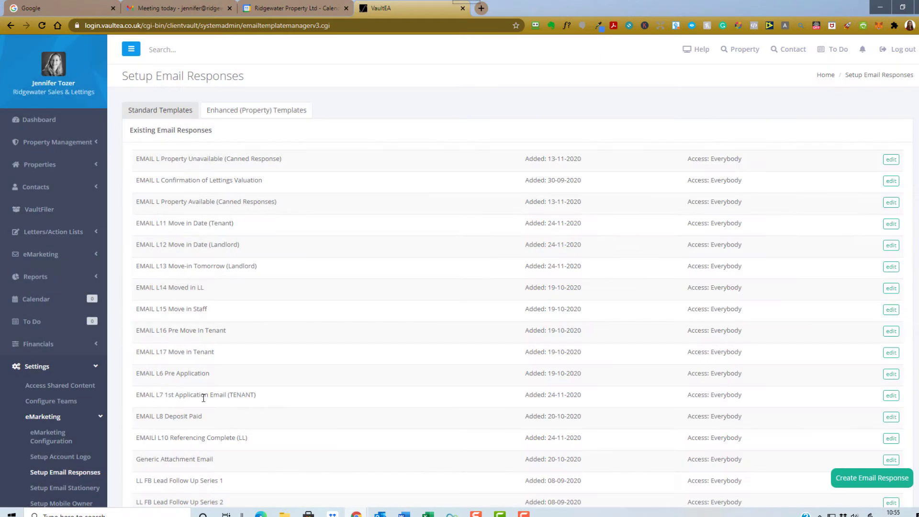
- Create a new standard email response and paste the copied message into its body
left_click(855, 480)
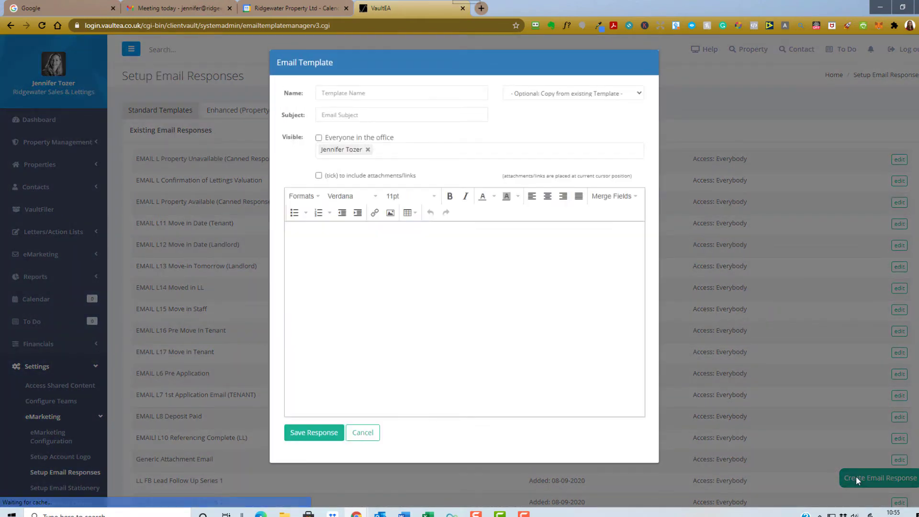
left_click(391, 244)
key("ctrl+v")
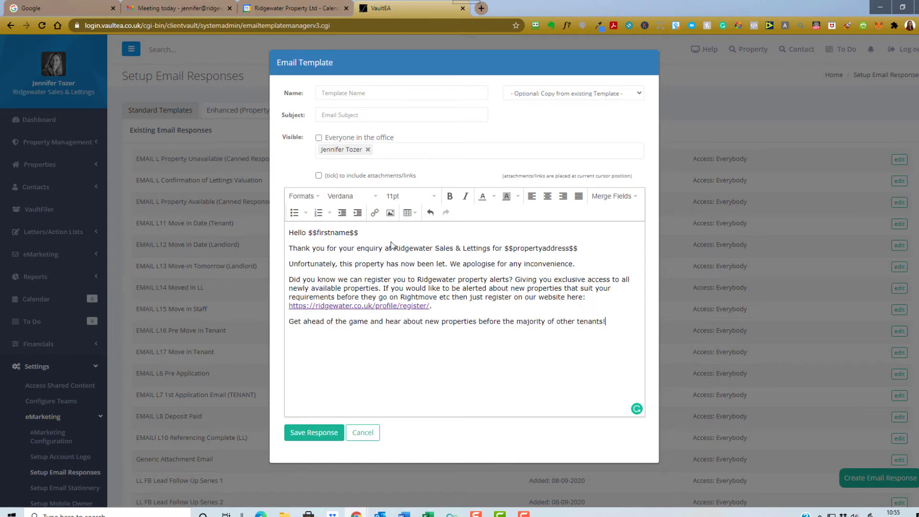
- Name the template "EMAIL L - Property Unavailable TEST (Canned Response)", set the subject "Thank you for your enquiry" and make it visible to everyone in the office
left_click(337, 94)
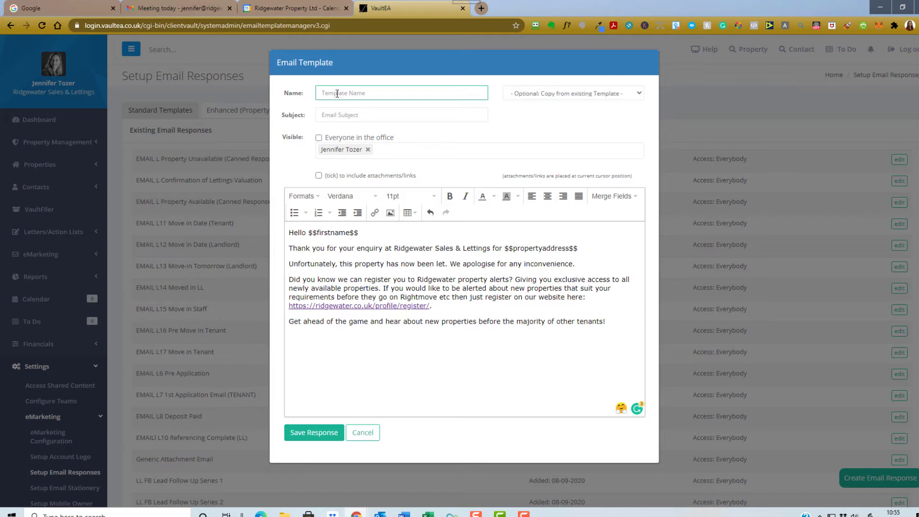
type("EMAIL L - Property Unavailable TEST (Canned Response)")
left_click(365, 116)
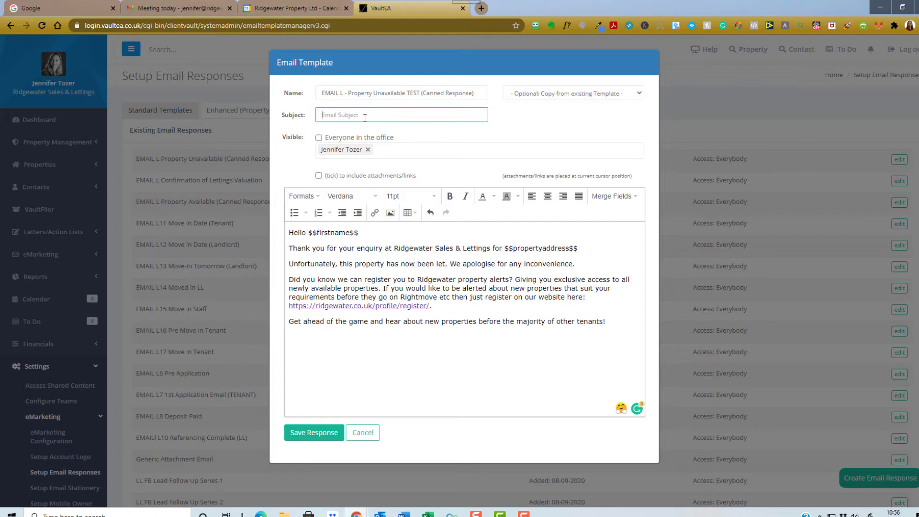
type("Thank you for your enquiry")
left_click(319, 138)
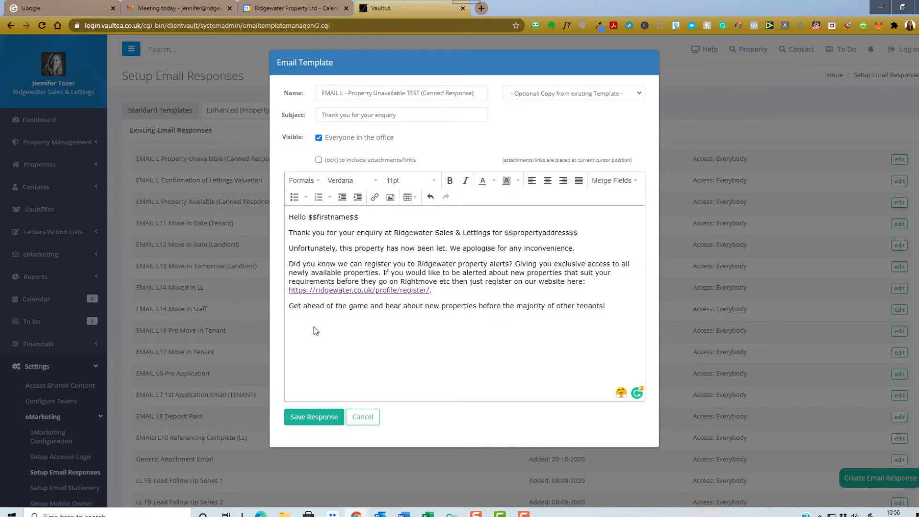
- Try inserting the Greeting merge field below the message text, and remove it again
left_click(318, 220)
left_click(637, 183)
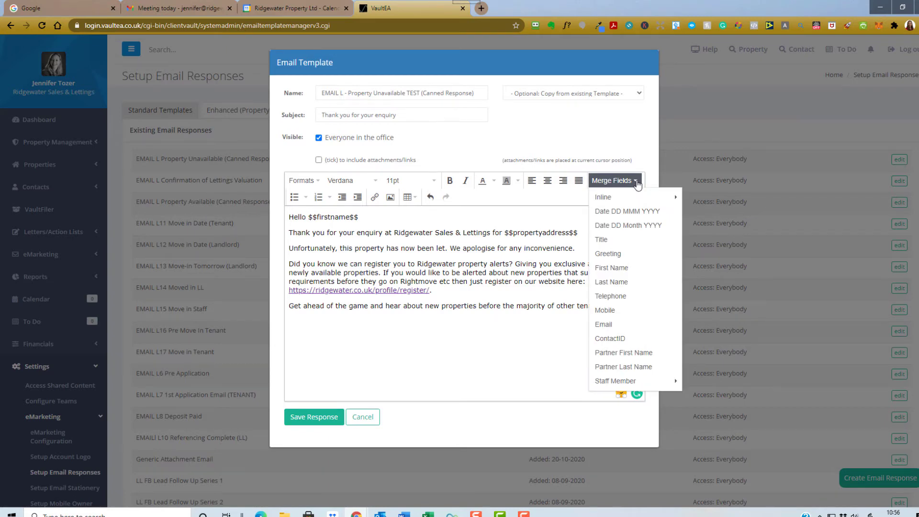
left_click(589, 305)
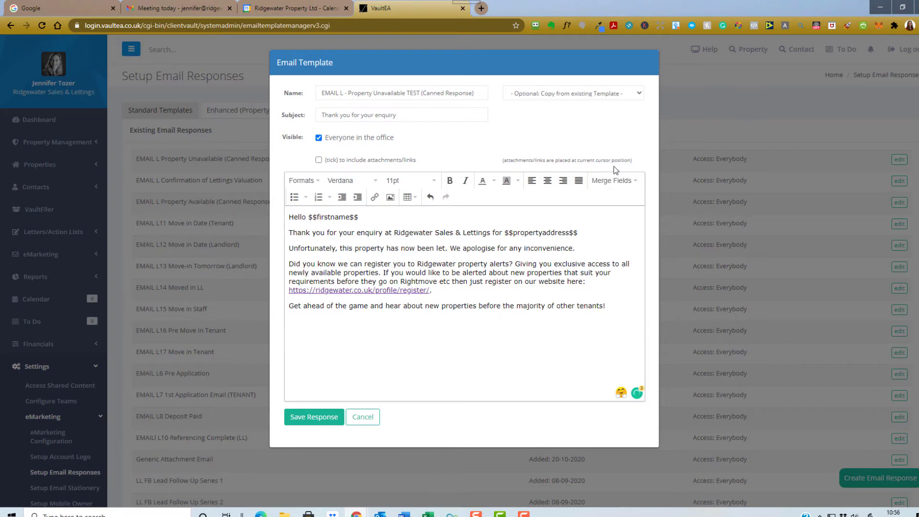
left_click(634, 182)
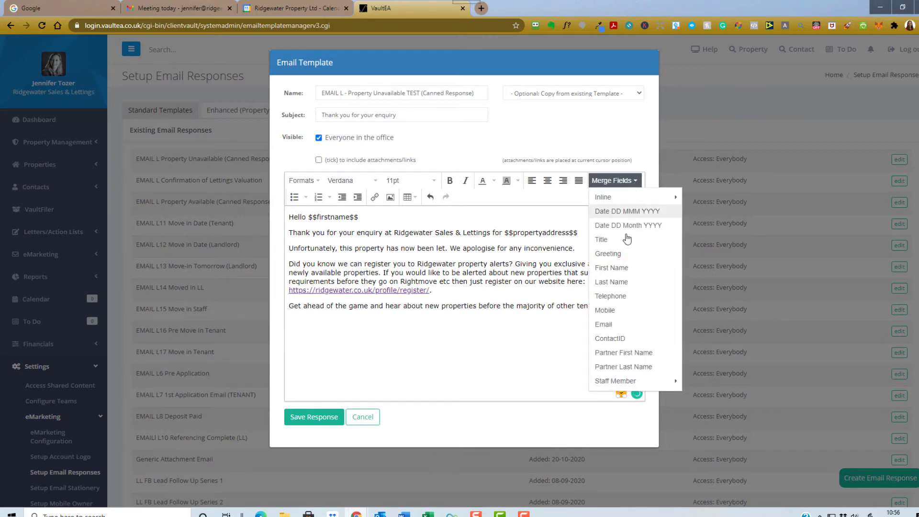
left_click(614, 254)
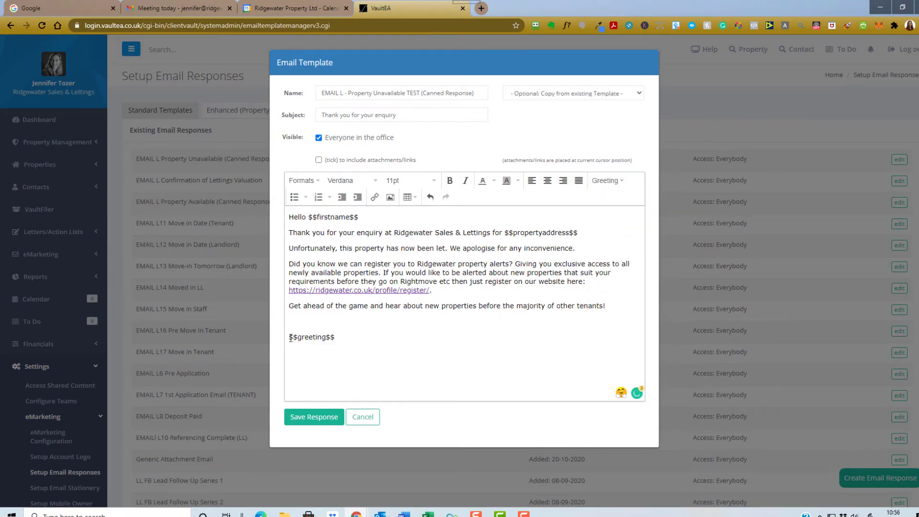
left_click_drag(335, 337, 289, 336)
key("Return")
- Save the new property-unavailable email template
left_click(309, 422)
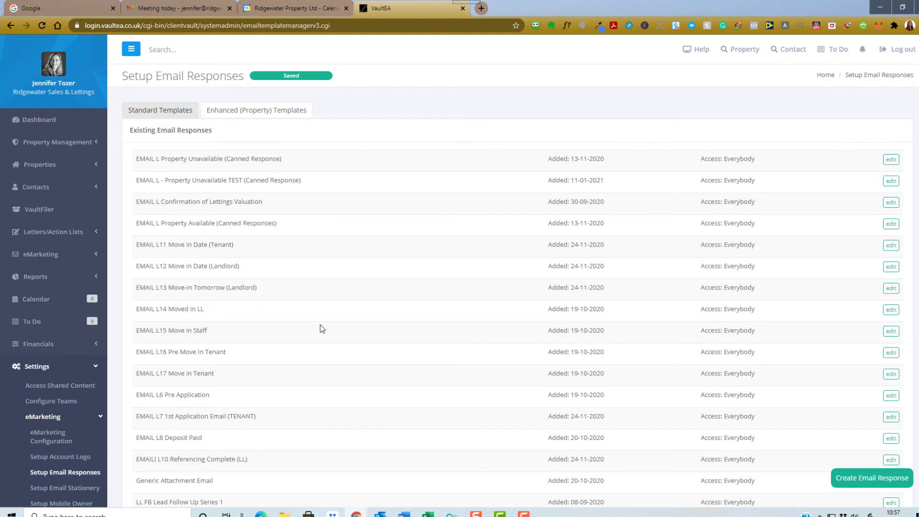
- Search for the rental property by its address and open the Email (Canned) Responses of its lease record
type("27 windm")
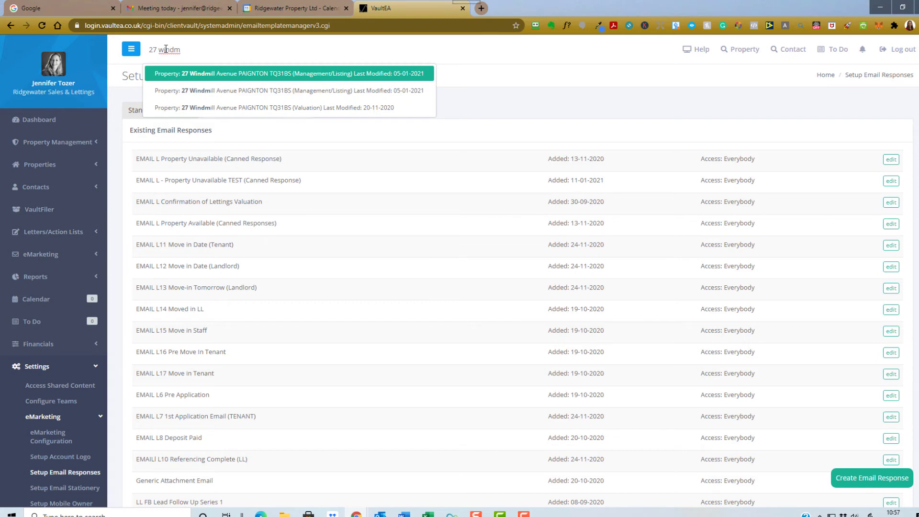
left_click(229, 78)
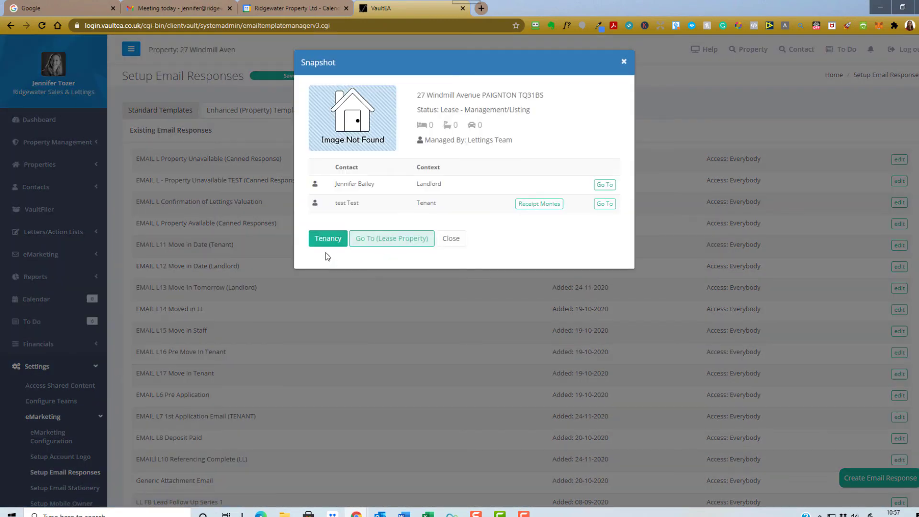
left_click(350, 243)
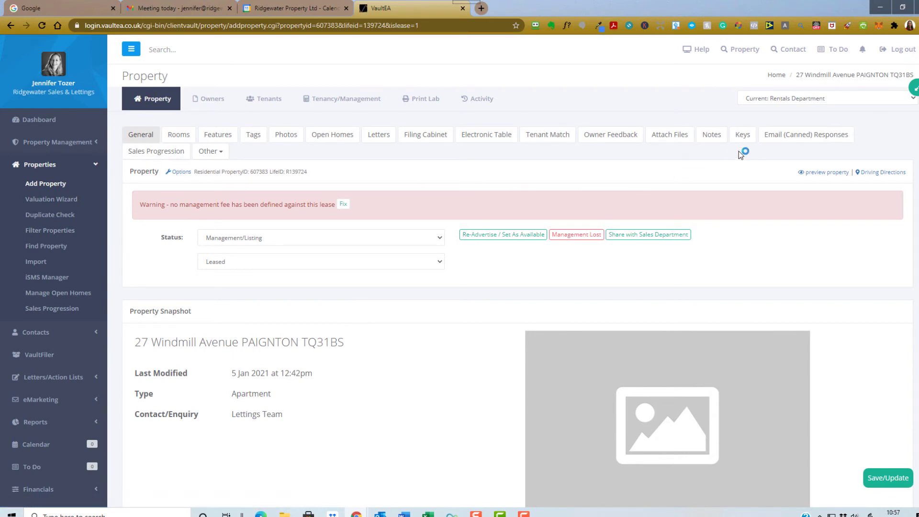
left_click(791, 137)
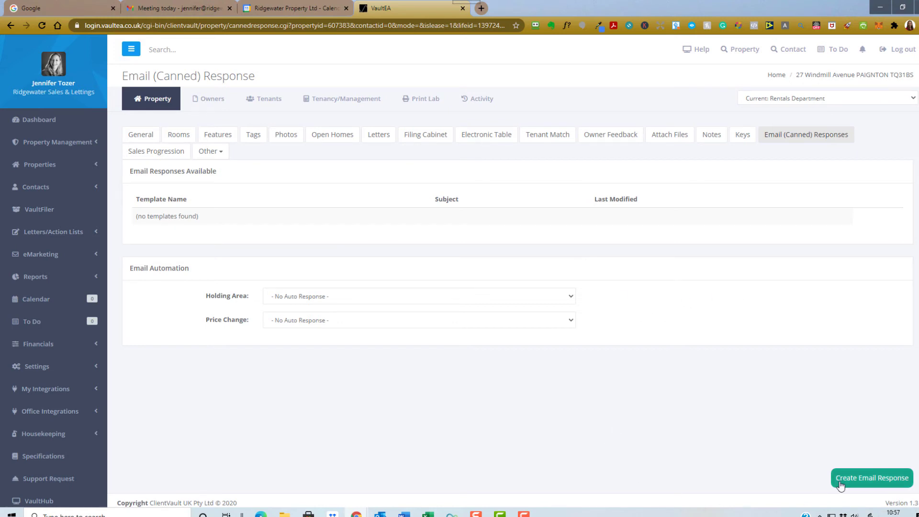
- Create an email response for the property, copied from the template "EMAIL L - Property Unavailable TEST (Canned Response)"
left_click(858, 479)
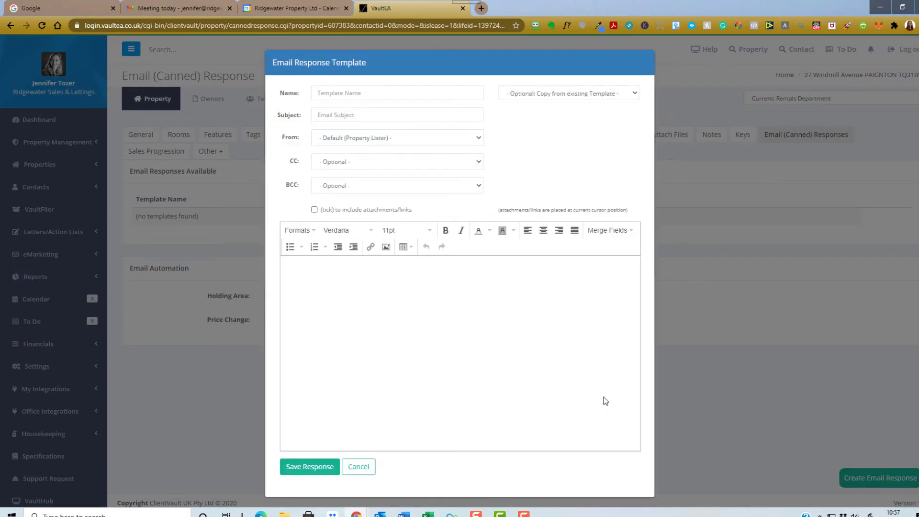
left_click(533, 93)
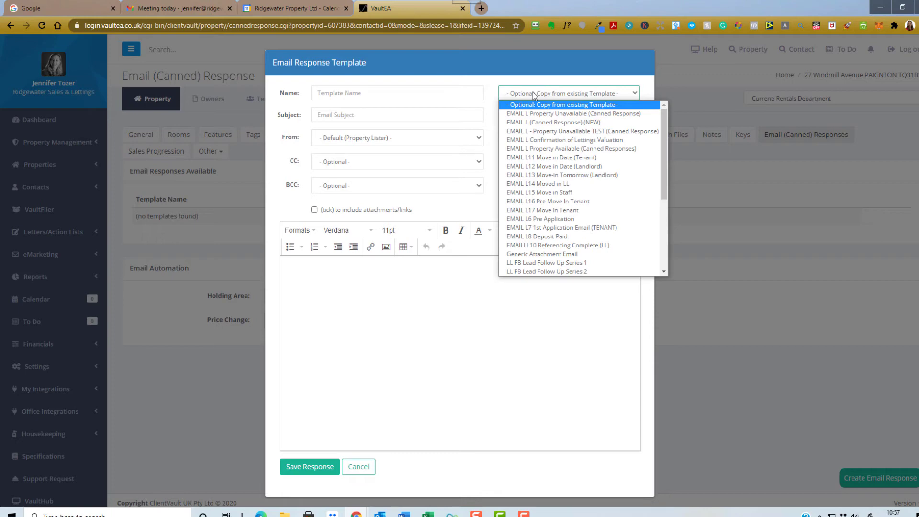
left_click(542, 134)
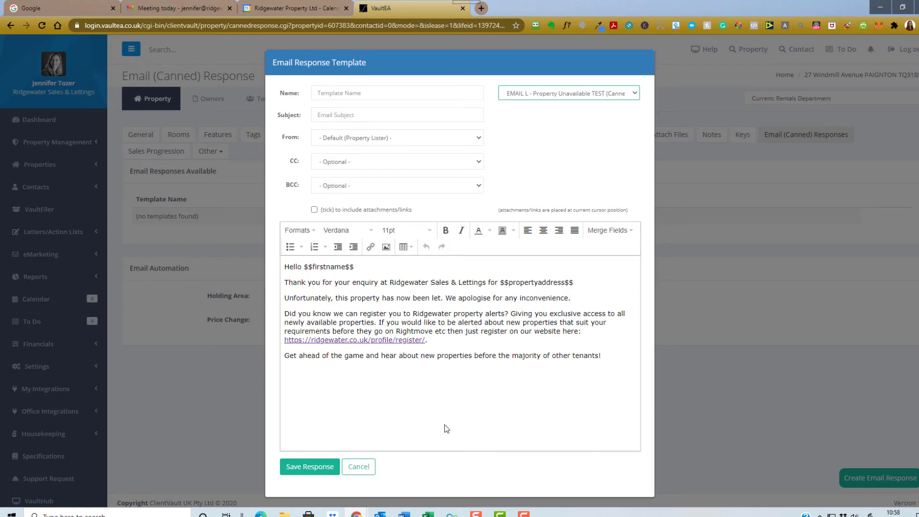
- Name the property's response "Property unavailable" and set its subject to "Thank you for your enquiry", correcting the misspelled first word
left_click(345, 94)
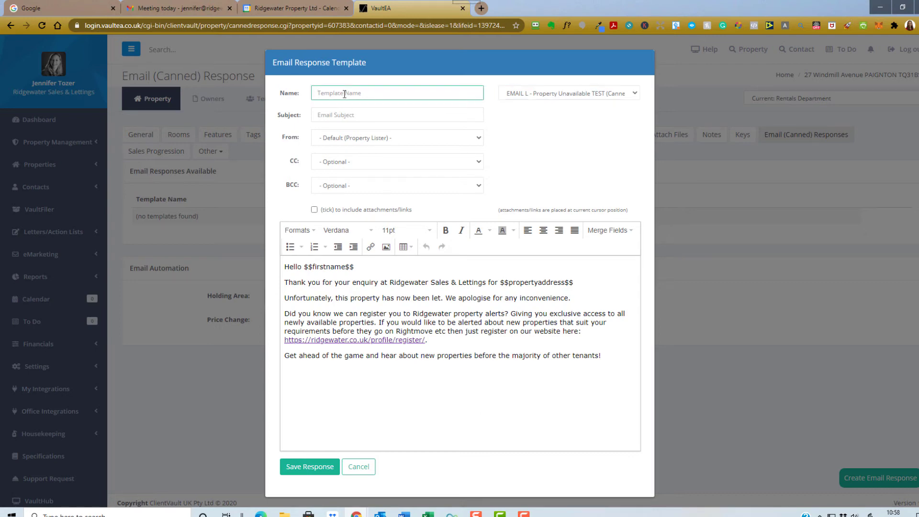
type("Property unavailable")
left_click(360, 115)
type("Tah")
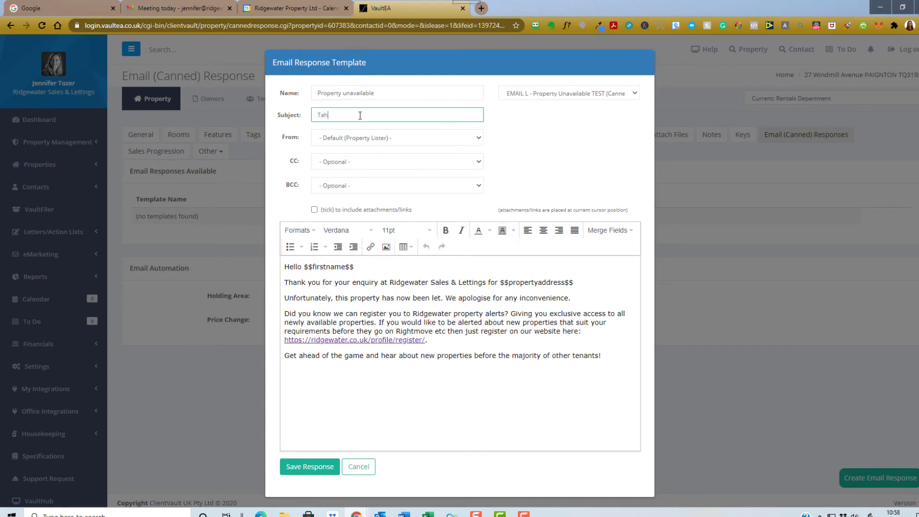
type("nka you for your enquiry")
right_click(332, 115)
left_click(345, 123)
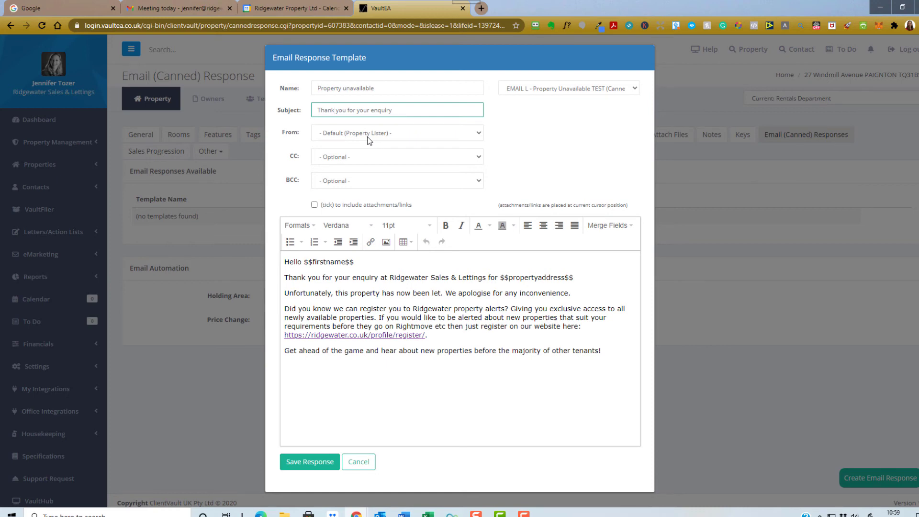
- Set the response's sender to Lettings Team and save the response
left_click(368, 138)
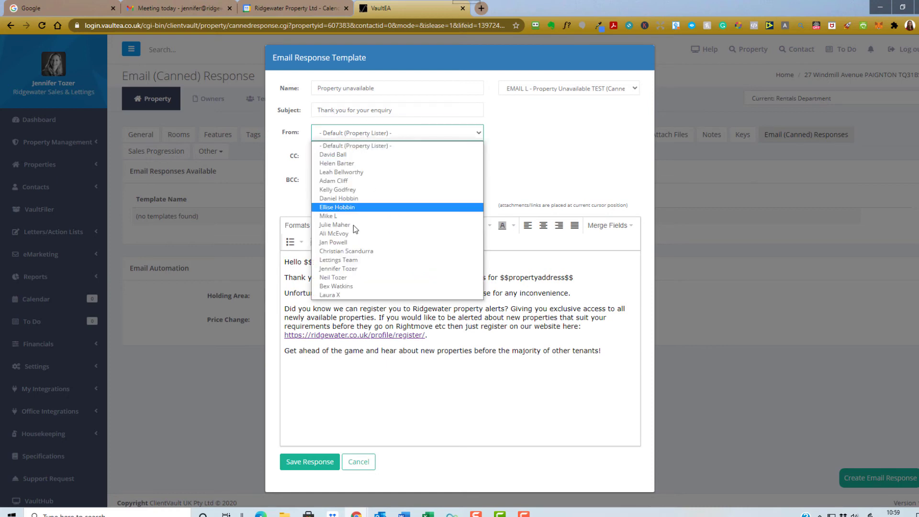
left_click(345, 261)
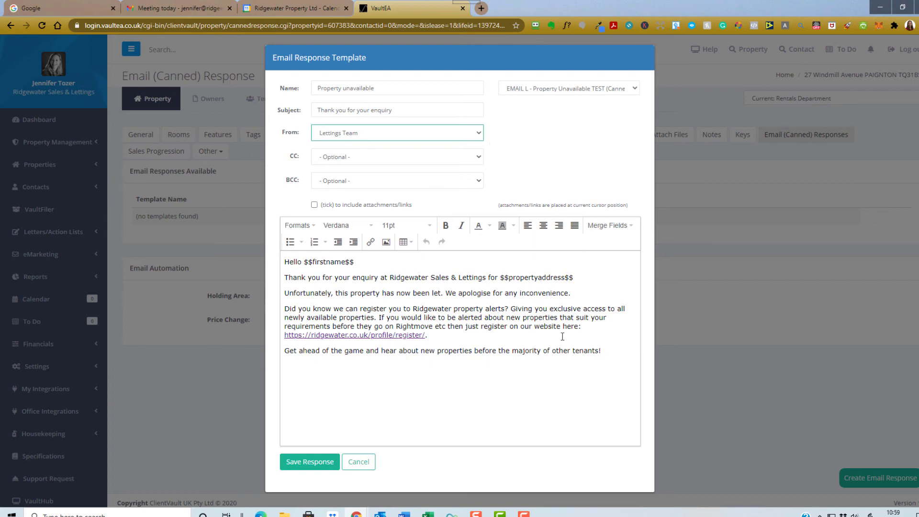
left_click(333, 461)
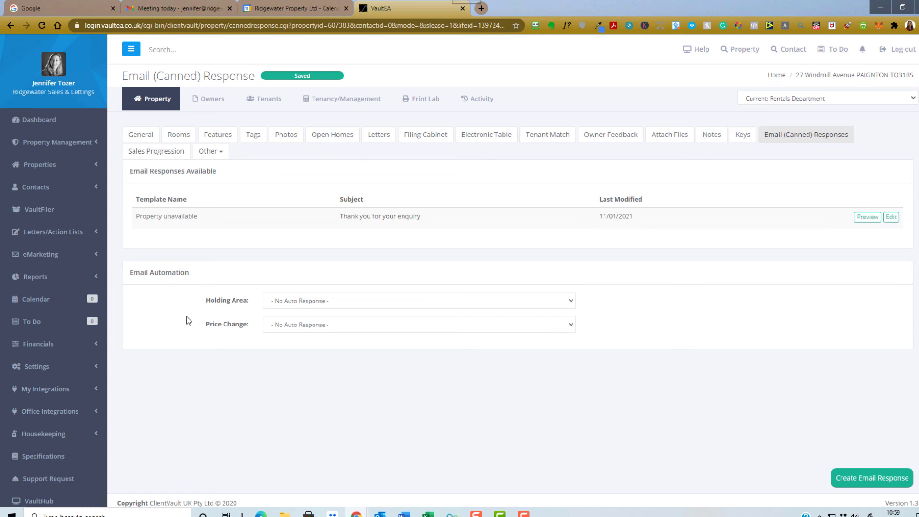
- Set the property's Holding Area email automation to the "Property unavailable" response
left_click(291, 304)
left_click(290, 323)
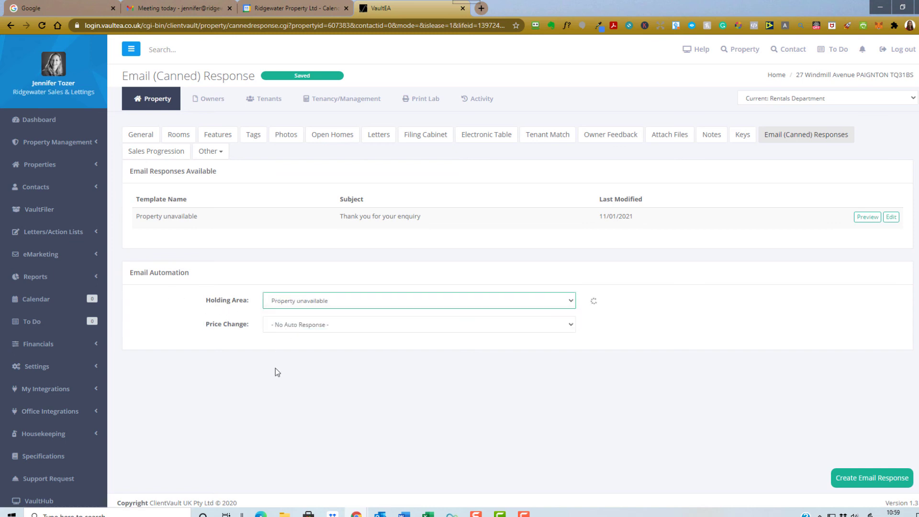